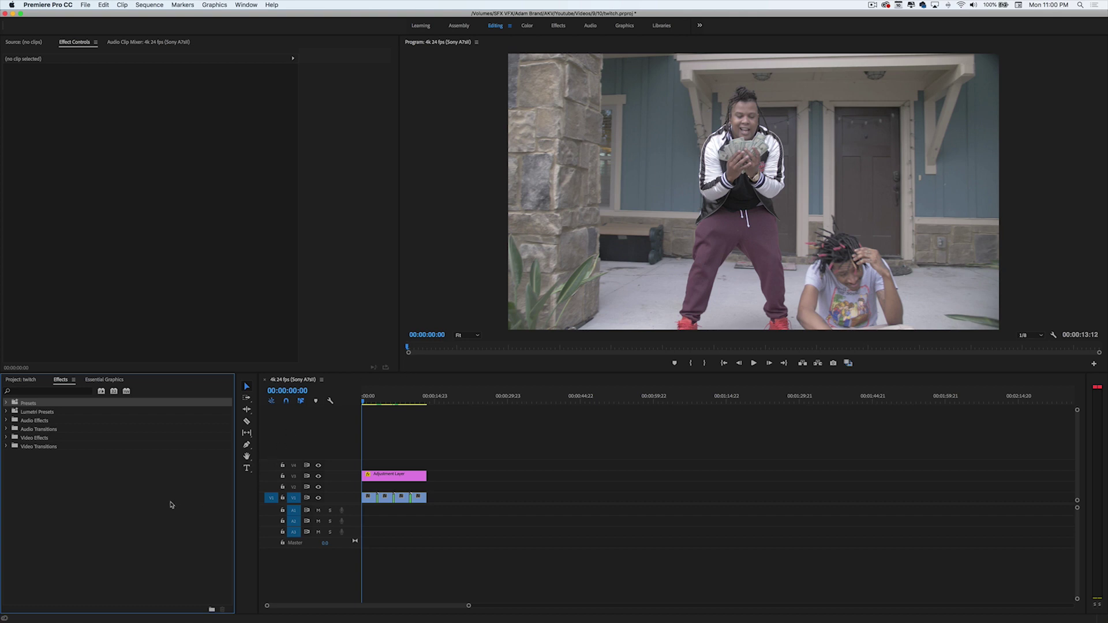
- Right-click in the Effects panel to show the preset menu with Import Presets
right_click(38, 408)
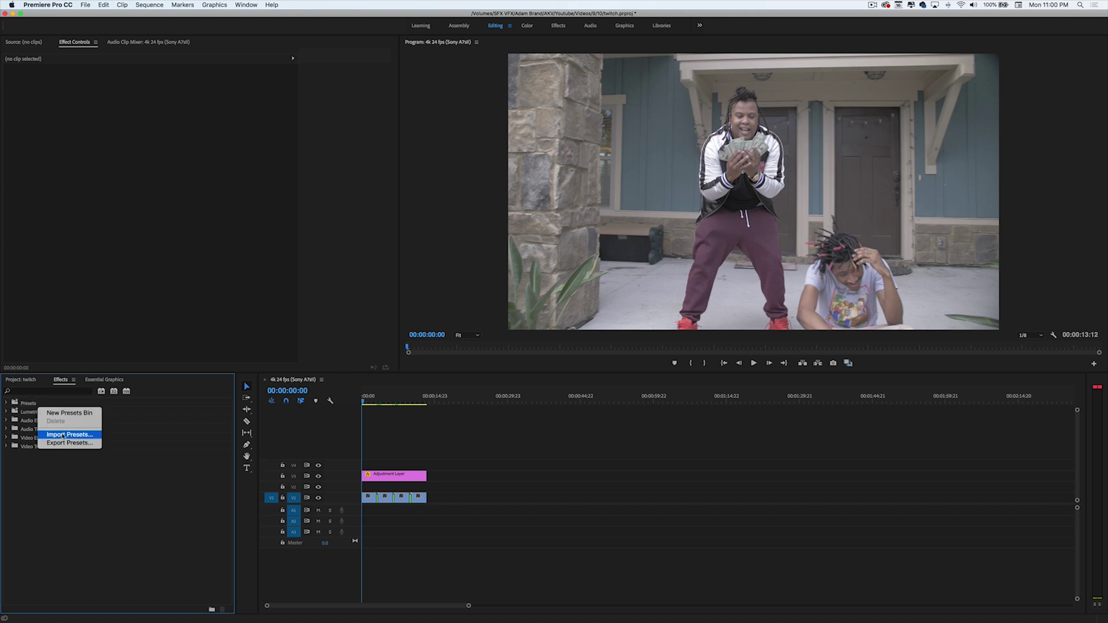
- Start Import Presets, pick AKV DATA MOSH PRESET.prfpset, then cancel without importing
left_click(64, 435)
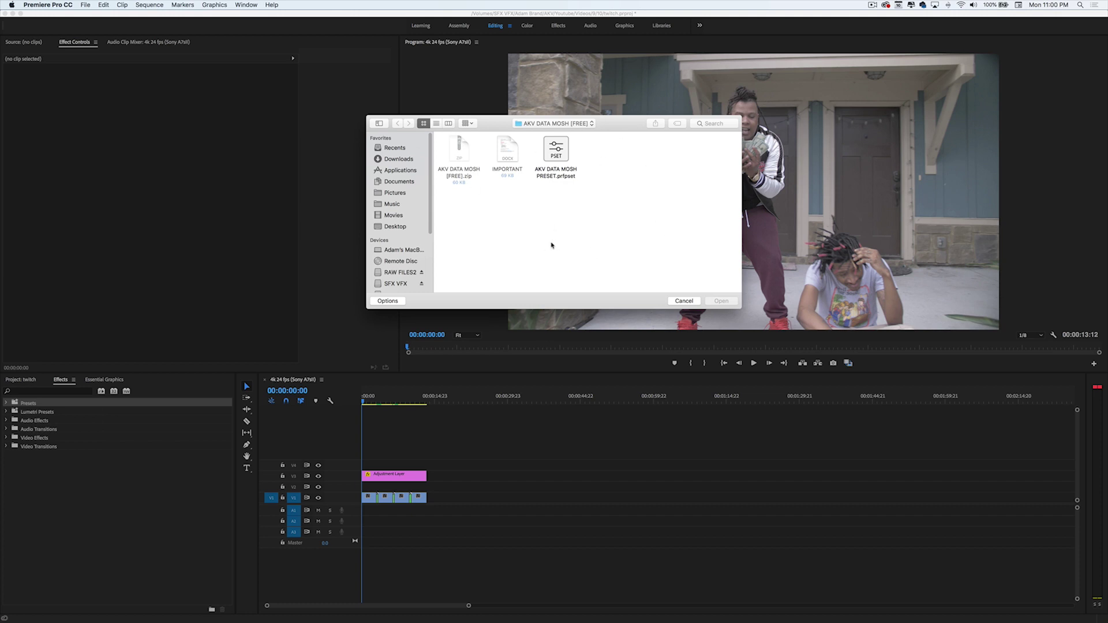
left_click(565, 158)
left_click(684, 302)
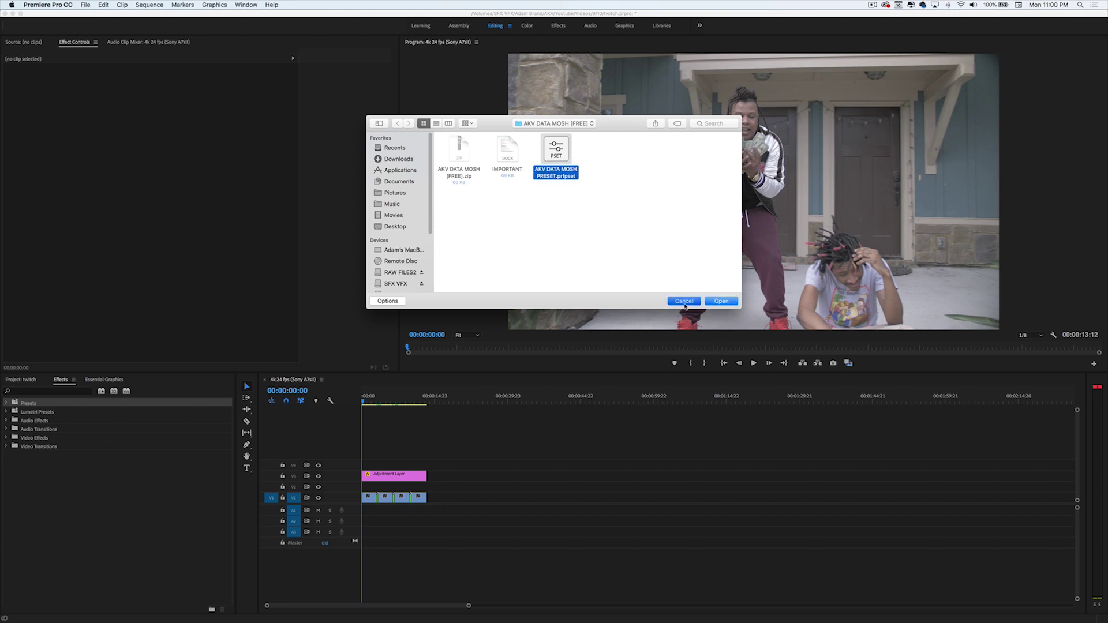
- Expand Presets > AKV Presets > AKV Twitch Preset Pack to list its Twitch Transitions
left_click(6, 403)
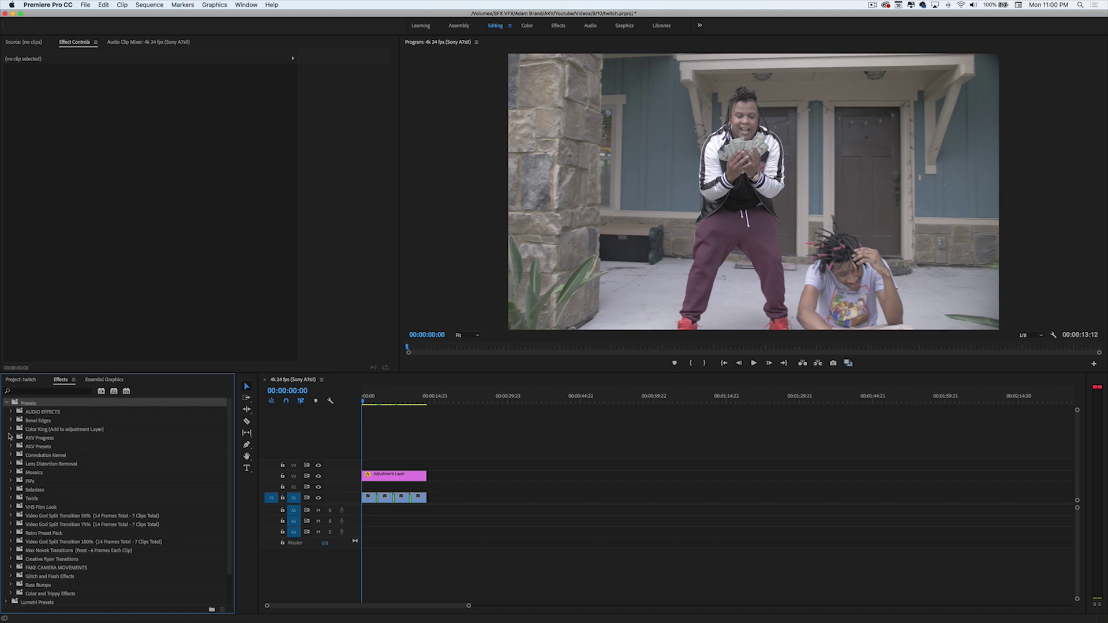
left_click(11, 446)
scroll(37, 460, "down", 1)
left_click(15, 446)
scroll(16, 518, "down", 3)
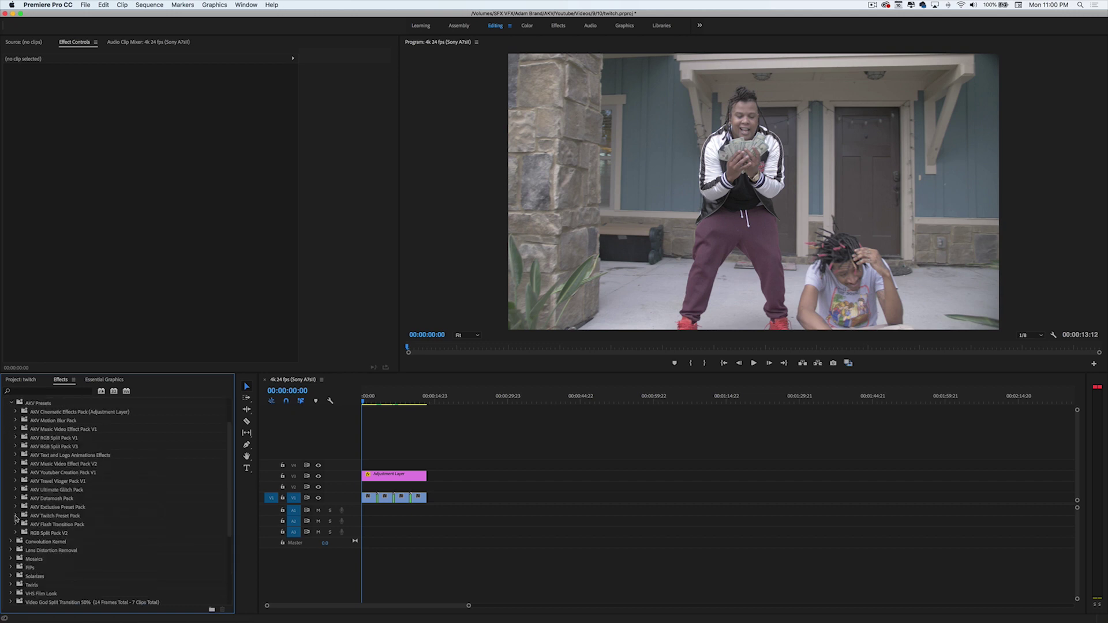
left_click(15, 516)
scroll(87, 525, "down", 5)
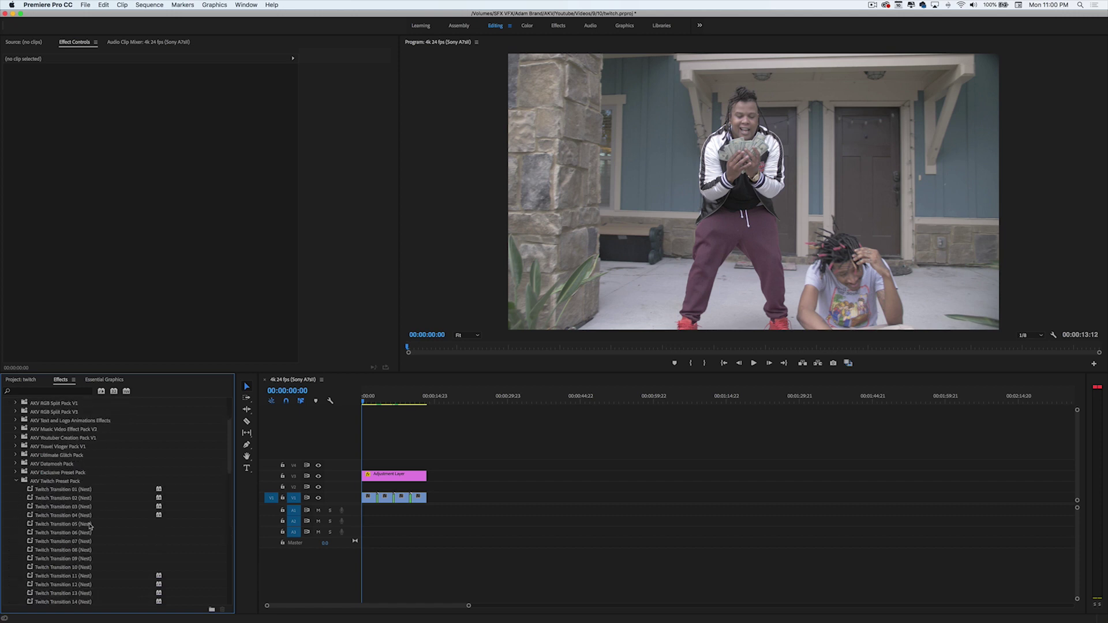
scroll(89, 525, "up", 2)
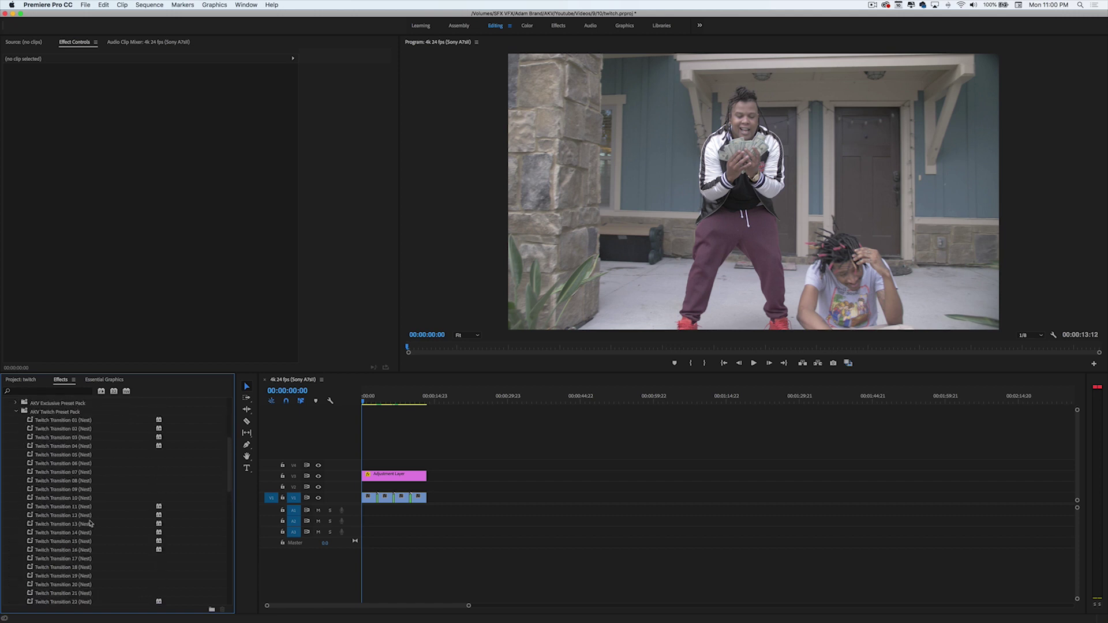
scroll(89, 523, "down", 6)
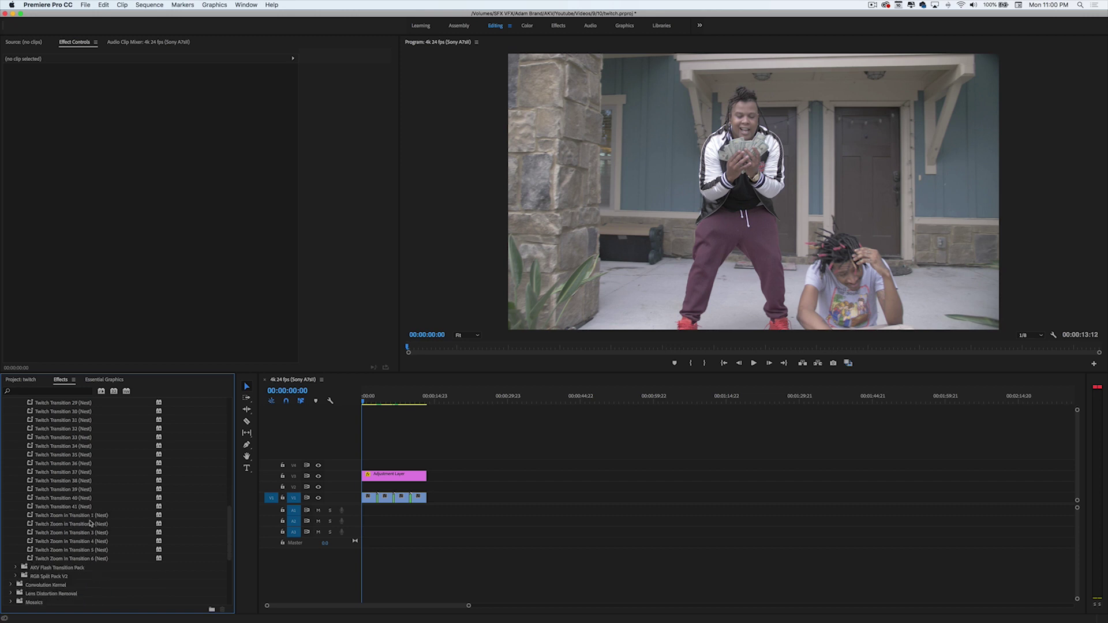
scroll(89, 523, "up", 6)
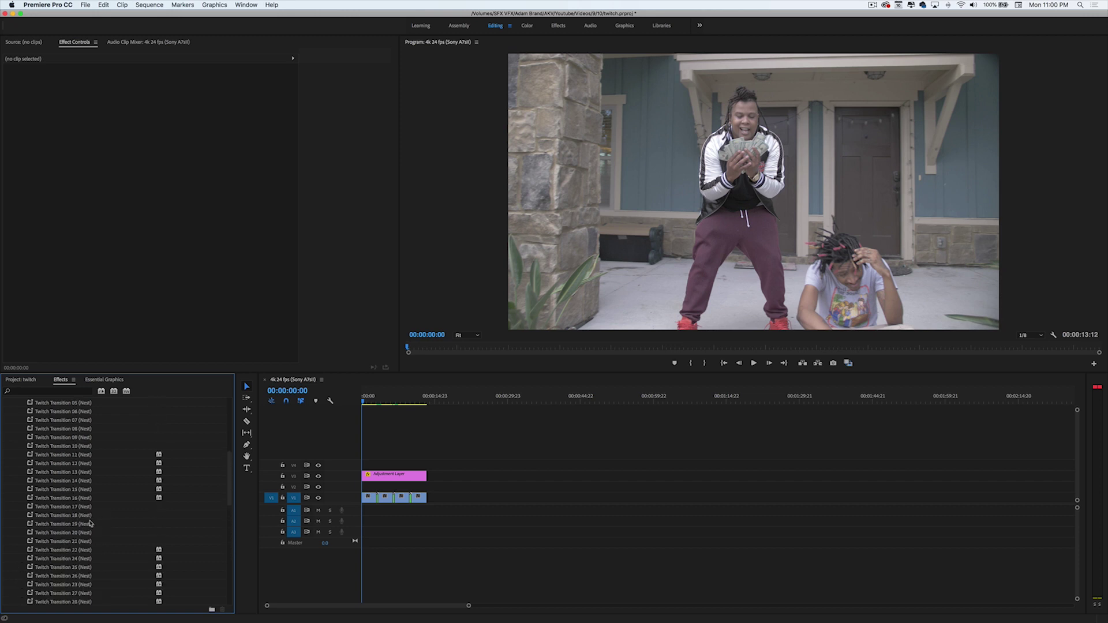
scroll(90, 523, "up", 2)
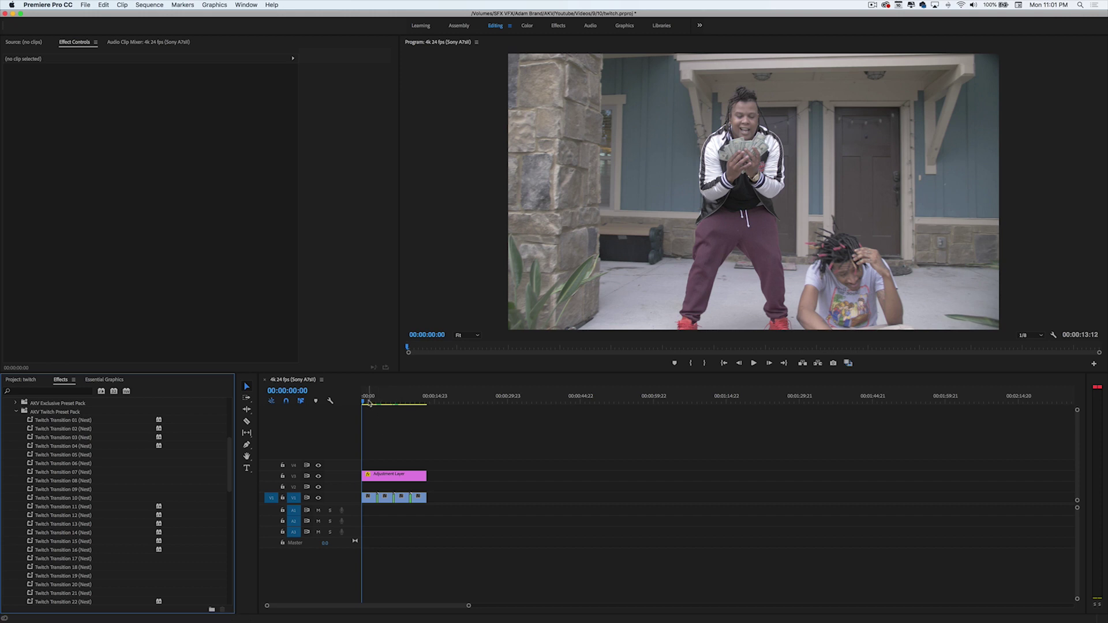
left_click(368, 402)
- Zoom the timeline in so the nested clips fill it, and select Twitch Transition 01
key("=")
key("=")
key("=")
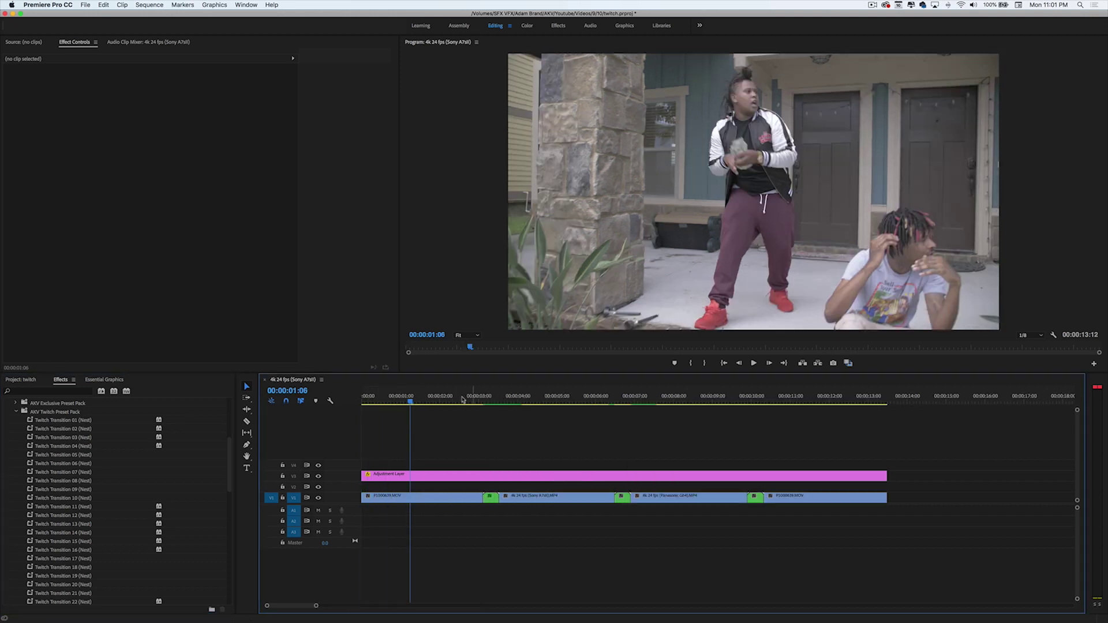
left_click(478, 400)
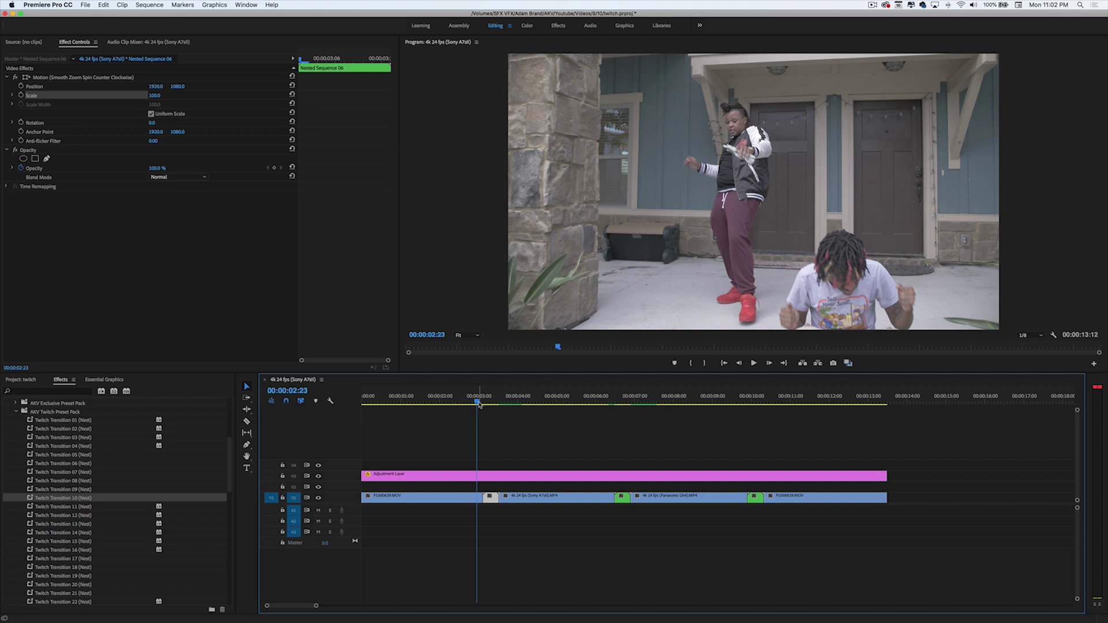
left_click(495, 490)
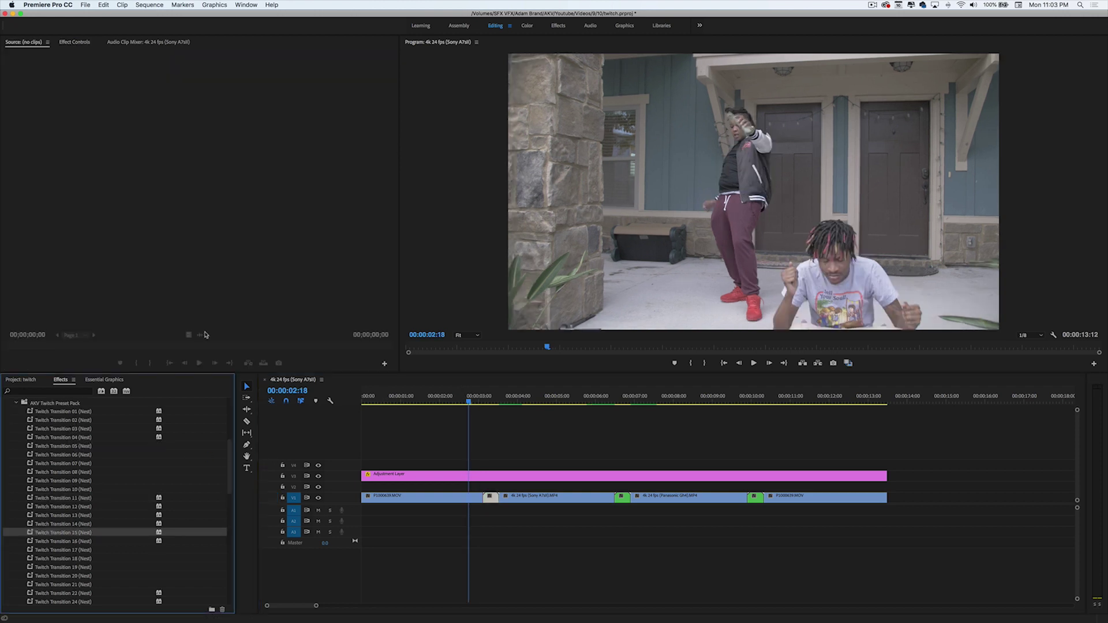
left_click(57, 411)
- Drop Twitch Transition 01 on the adjustment layer at the first cut and preview it
left_click_drag(58, 412, 490, 499)
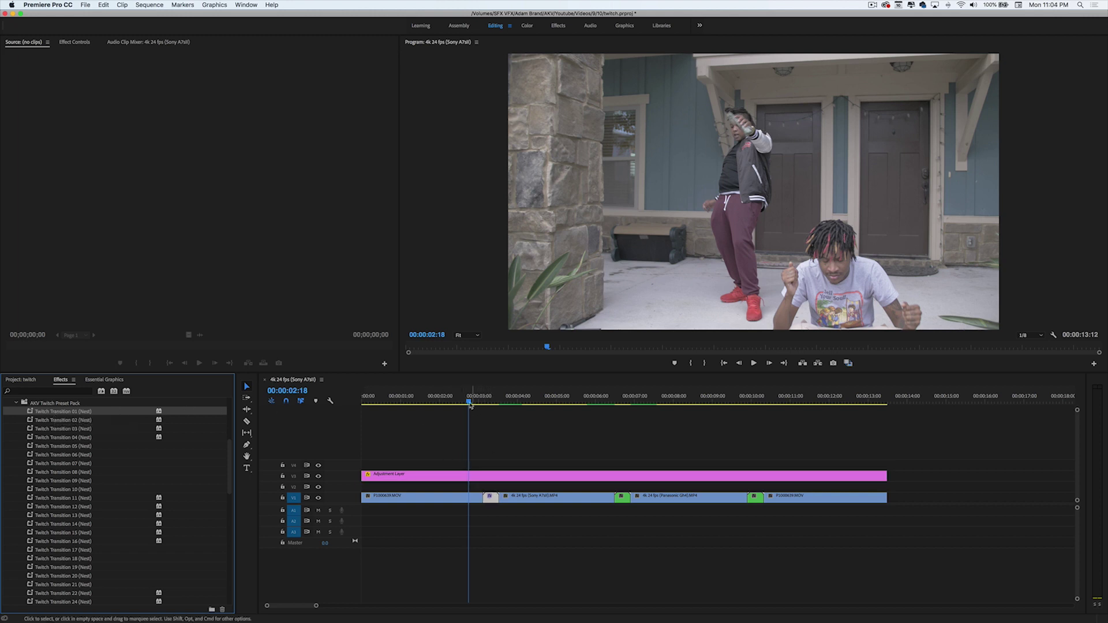
left_click_drag(469, 402, 464, 404)
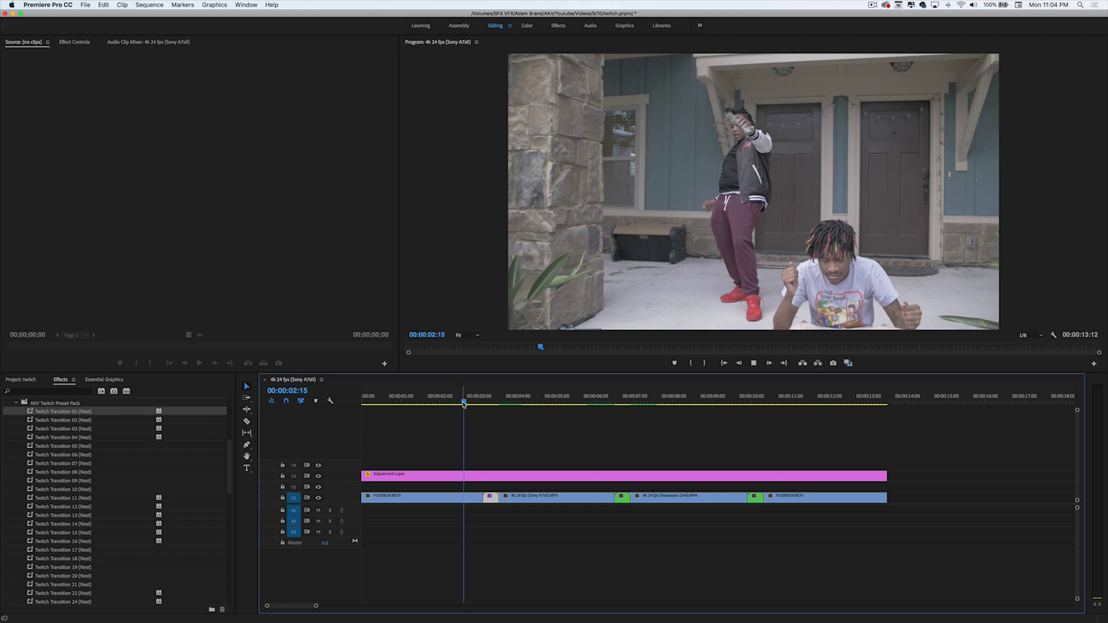
key("space")
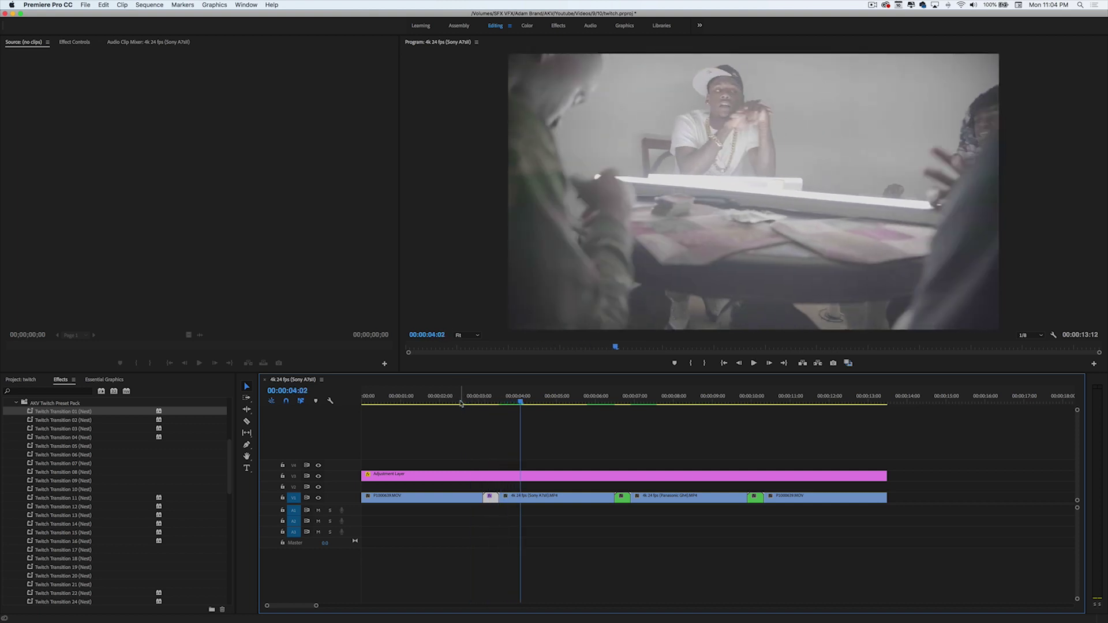
left_click(459, 403)
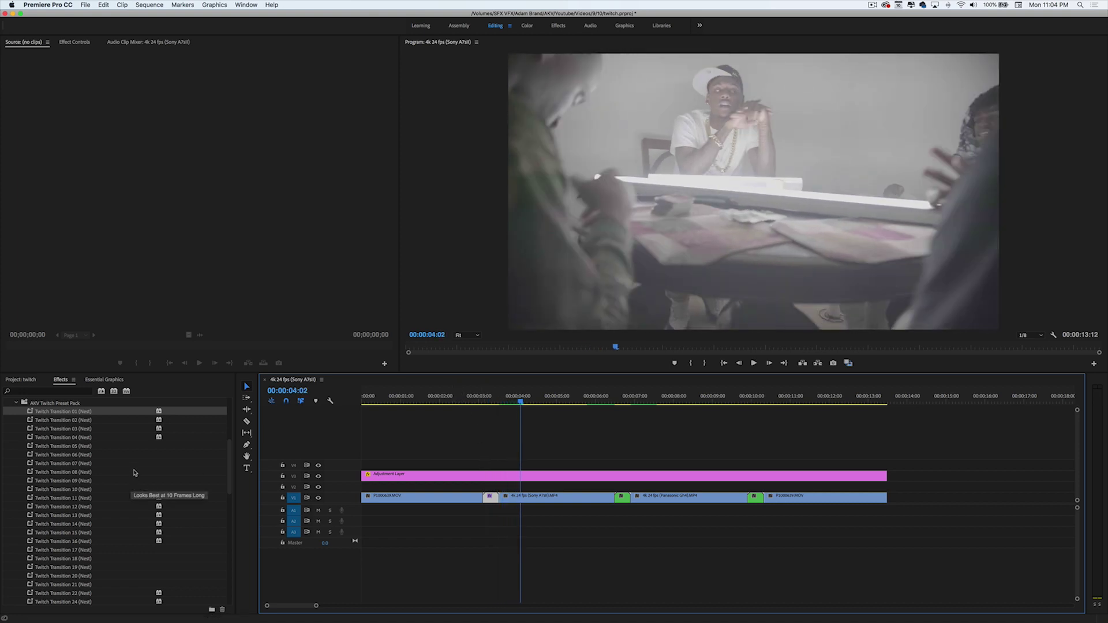
- Scroll the AKV Twitch Preset Pack and select Twitch Transition 10
scroll(120, 516, "down", 3)
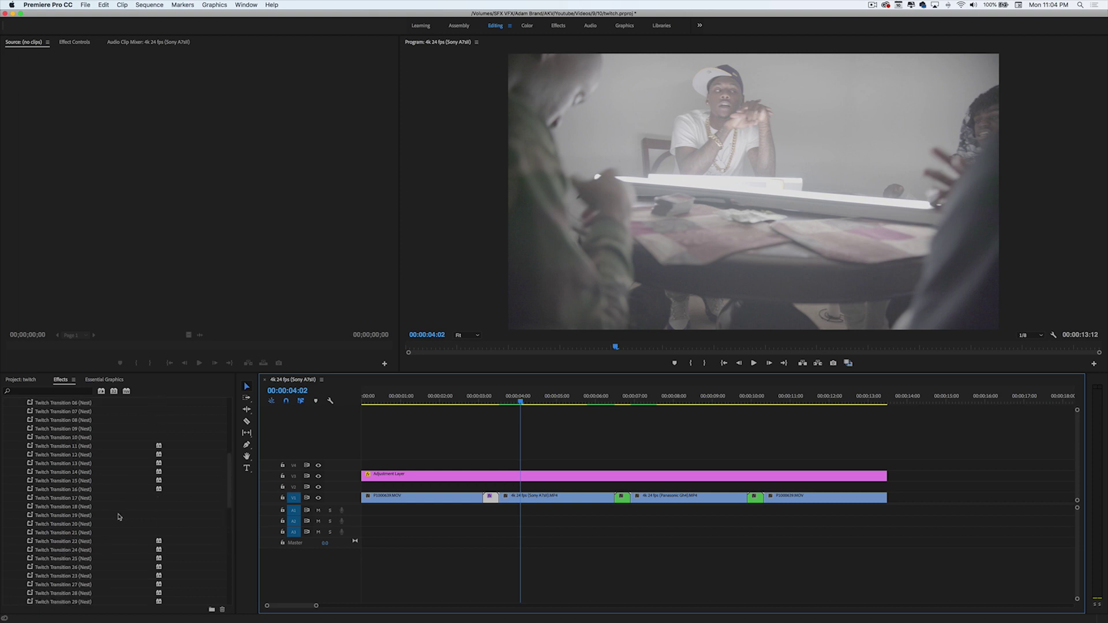
scroll(120, 516, "up", 3)
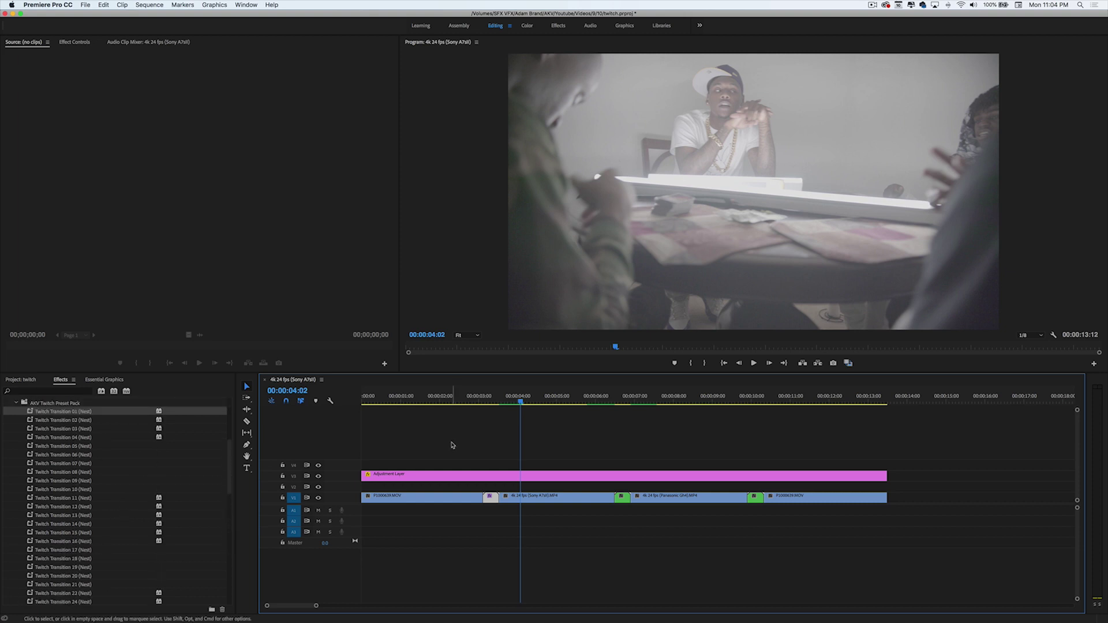
left_click(62, 490)
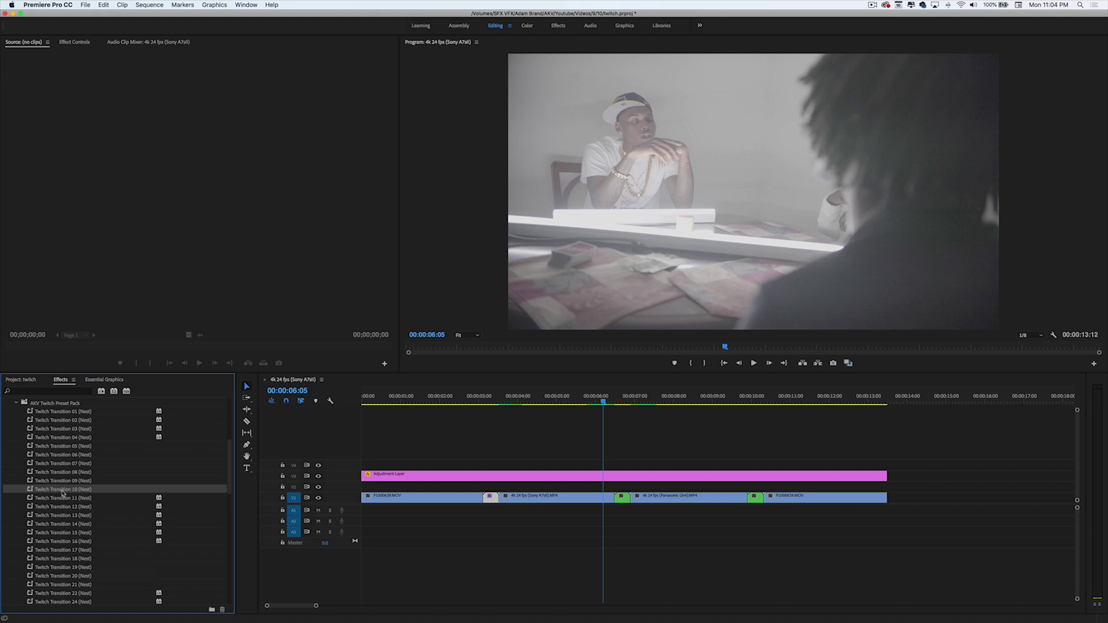
- Apply Twitch Transition 10 at the 00:06 cut and preview it, then drop Transition 20 near 00:09
left_click_drag(58, 491, 622, 500)
left_click_drag(603, 401, 588, 400)
left_click(579, 400)
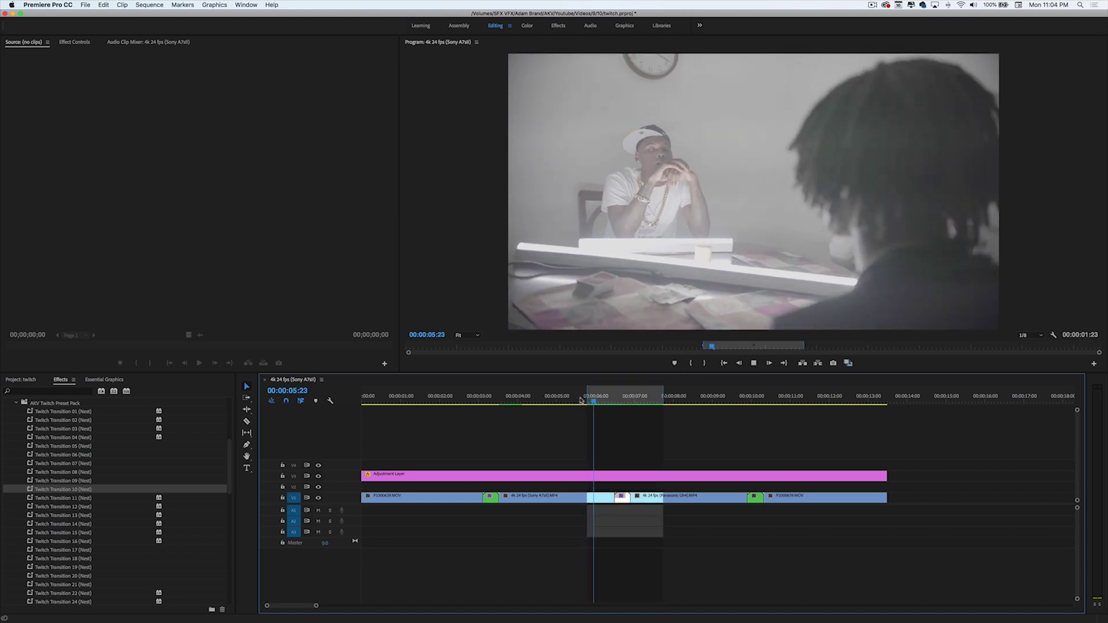
key("space")
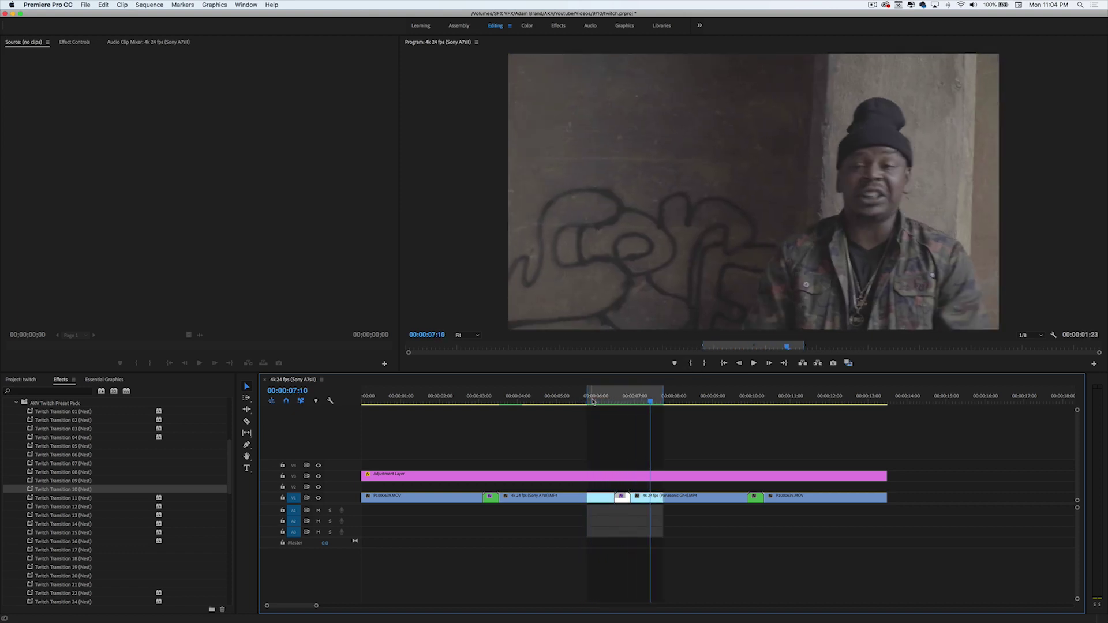
left_click(591, 400)
key("space")
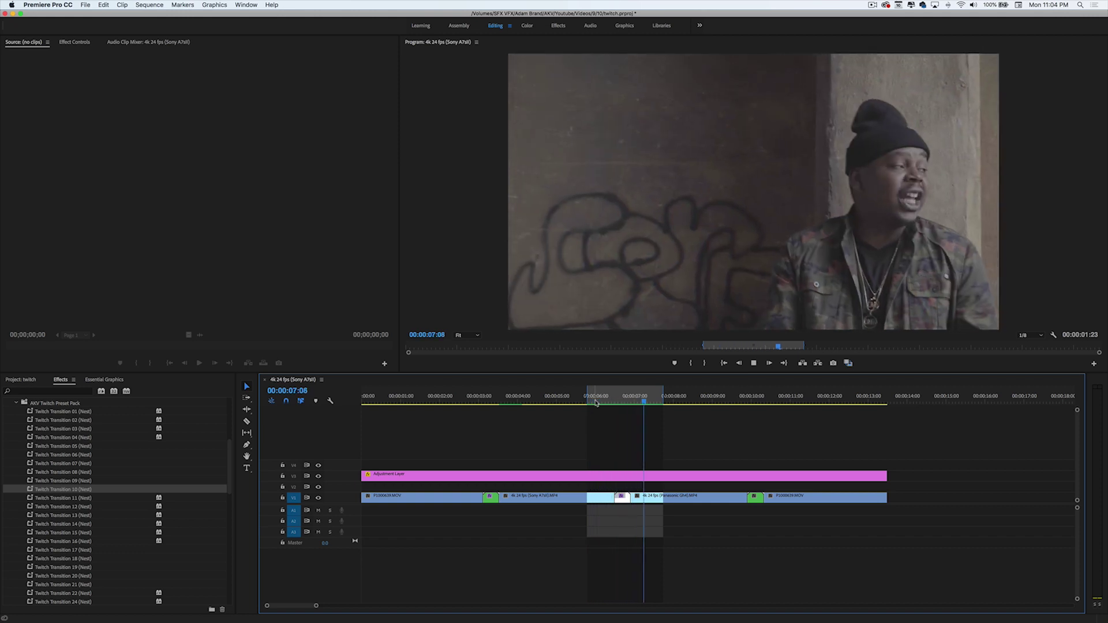
key("space")
left_click(595, 402)
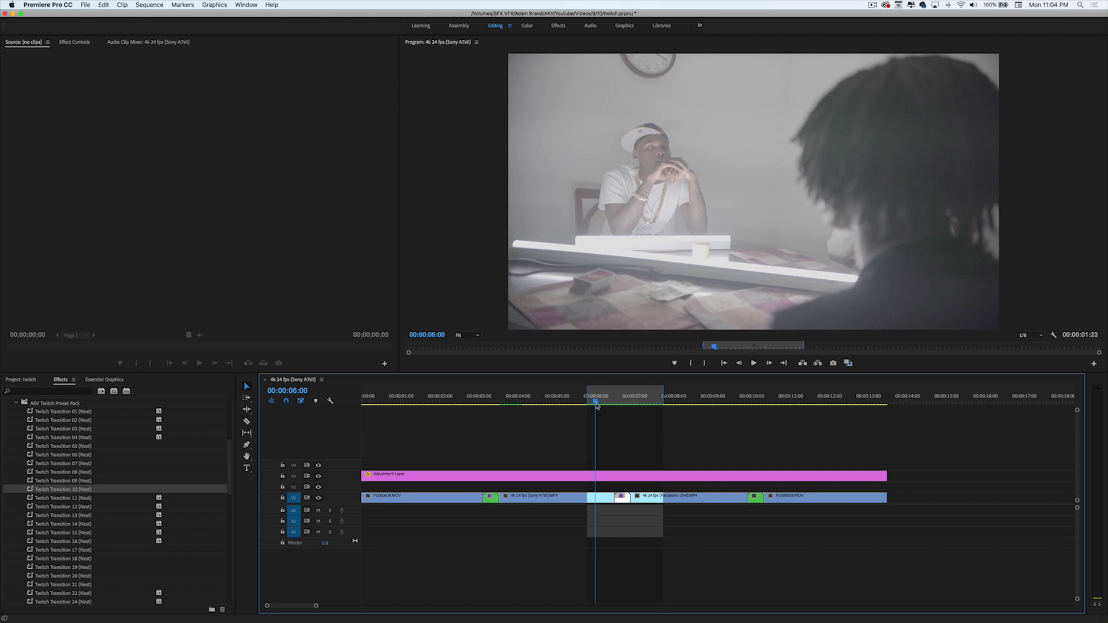
key("space")
key("space")
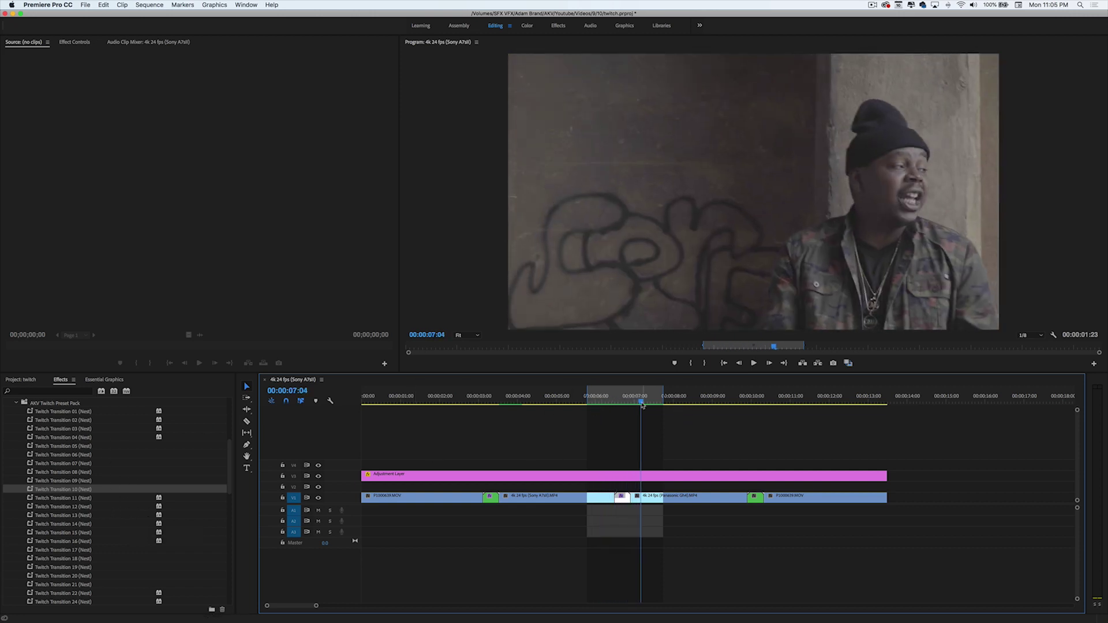
left_click(715, 400)
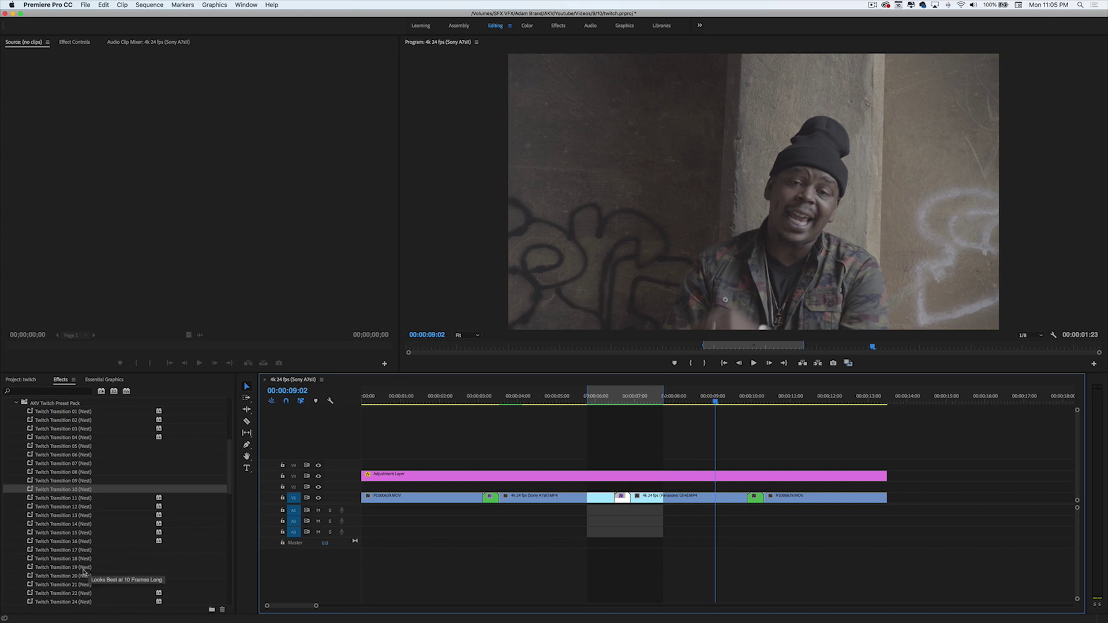
left_click_drag(84, 574, 754, 500)
- Mark a preview range around Twitch Transition 20, play it, then park the playhead before the first cut
left_click(692, 364)
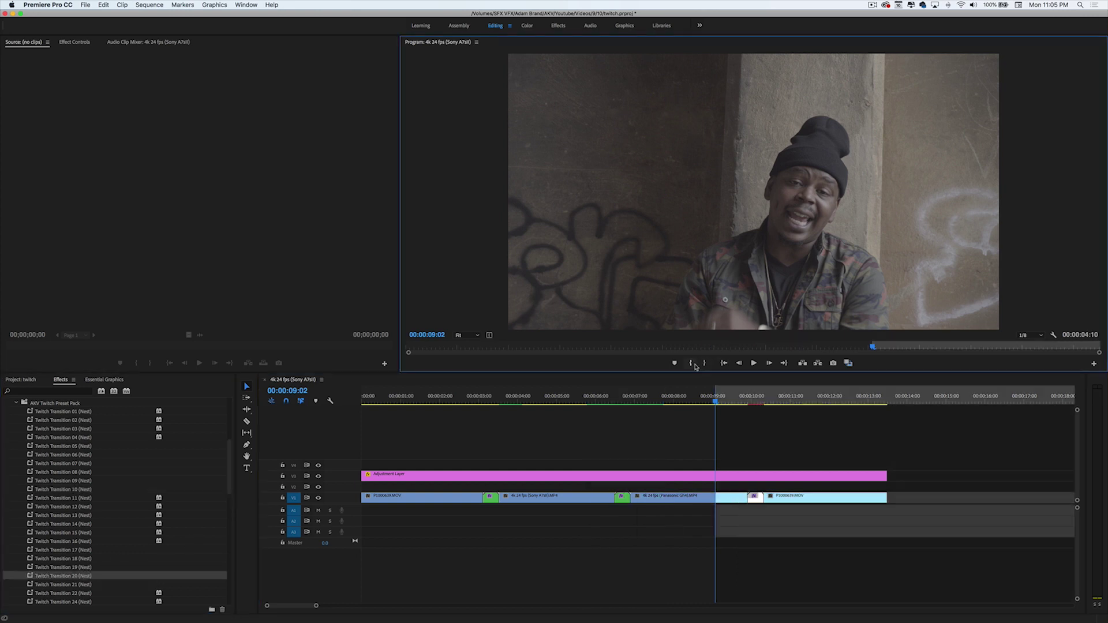
left_click(782, 397)
left_click(704, 362)
left_click(630, 402)
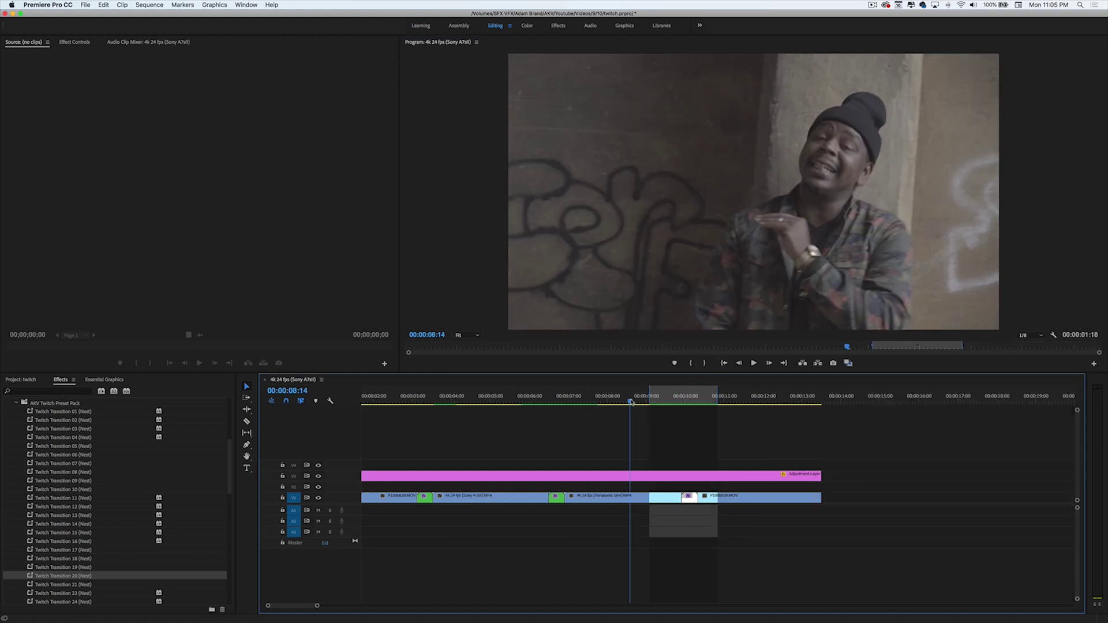
key("space")
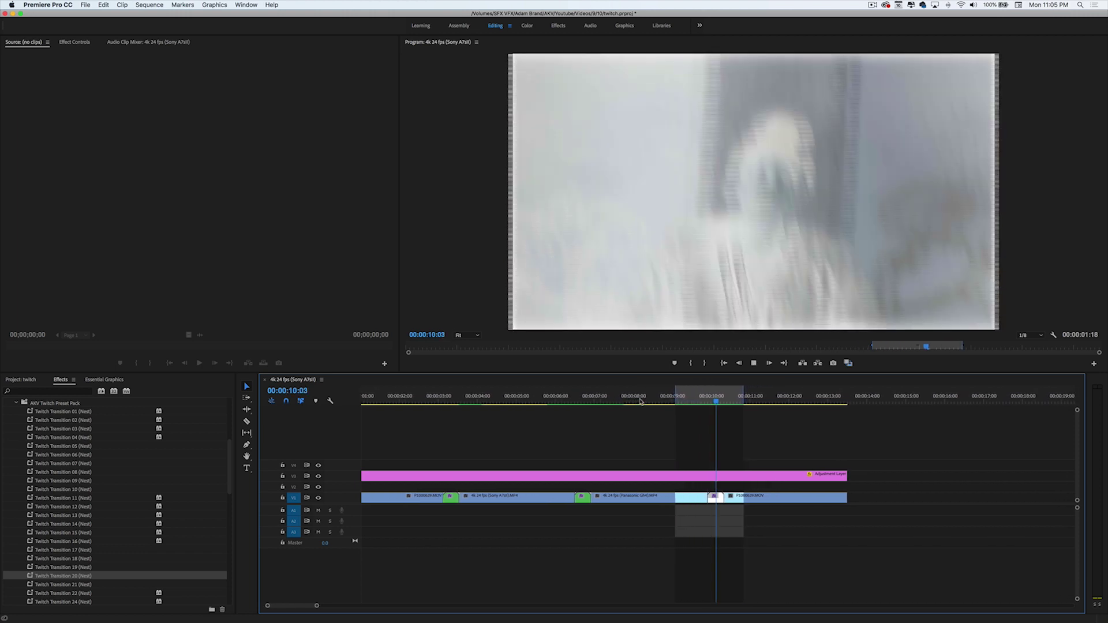
key("space")
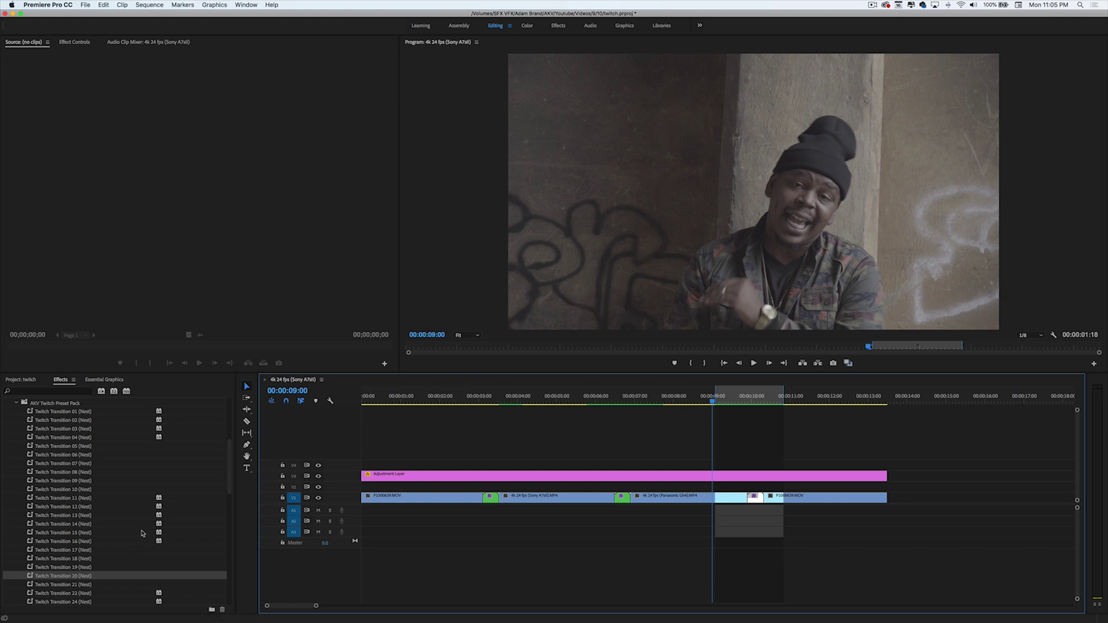
scroll(143, 533, "down", 6)
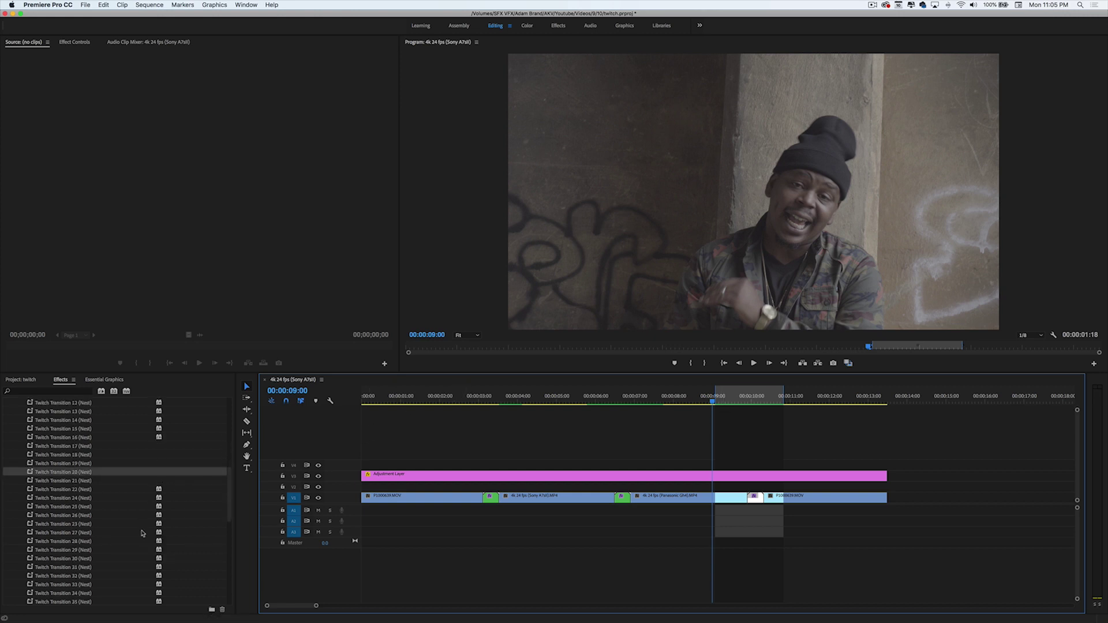
left_click(469, 394)
- Select Twitch Transition 30 at the first cut and play it back
left_click(492, 497)
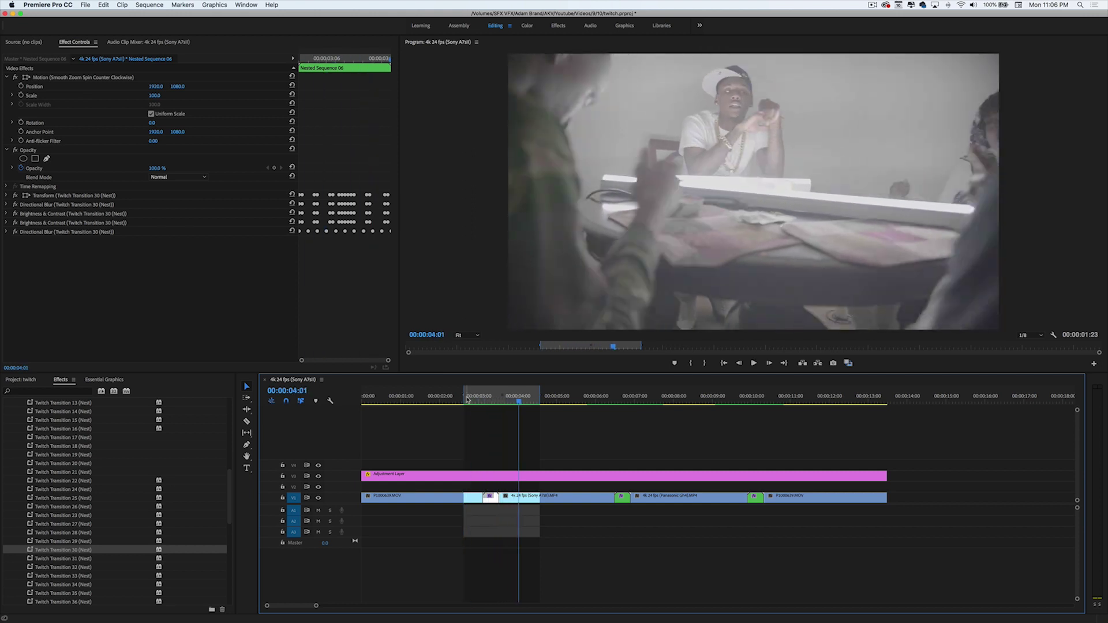
key("space")
key("space")
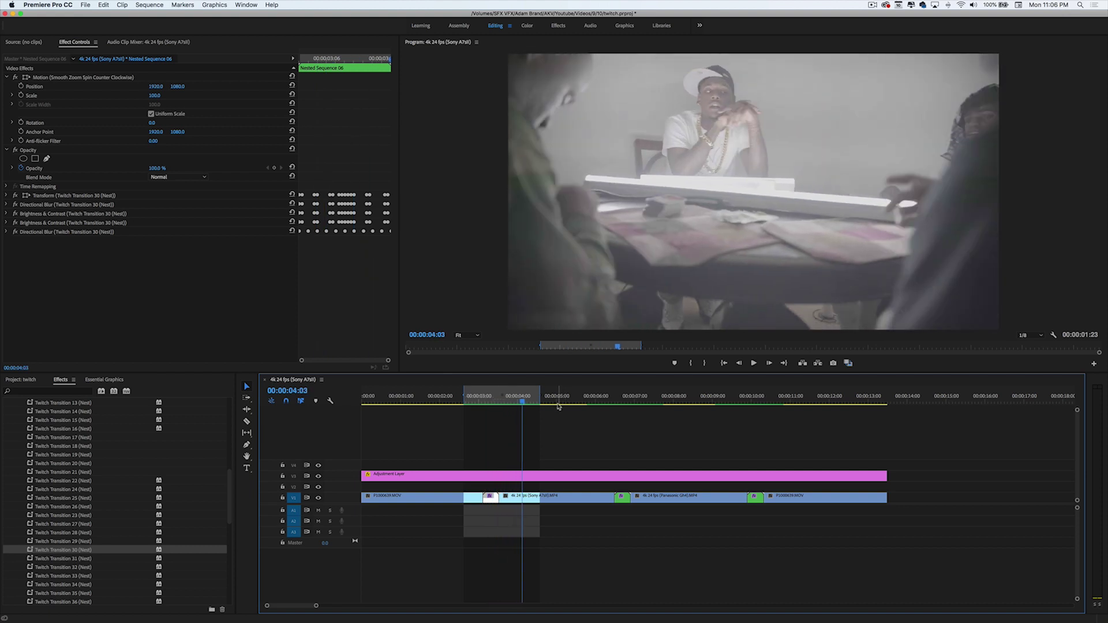